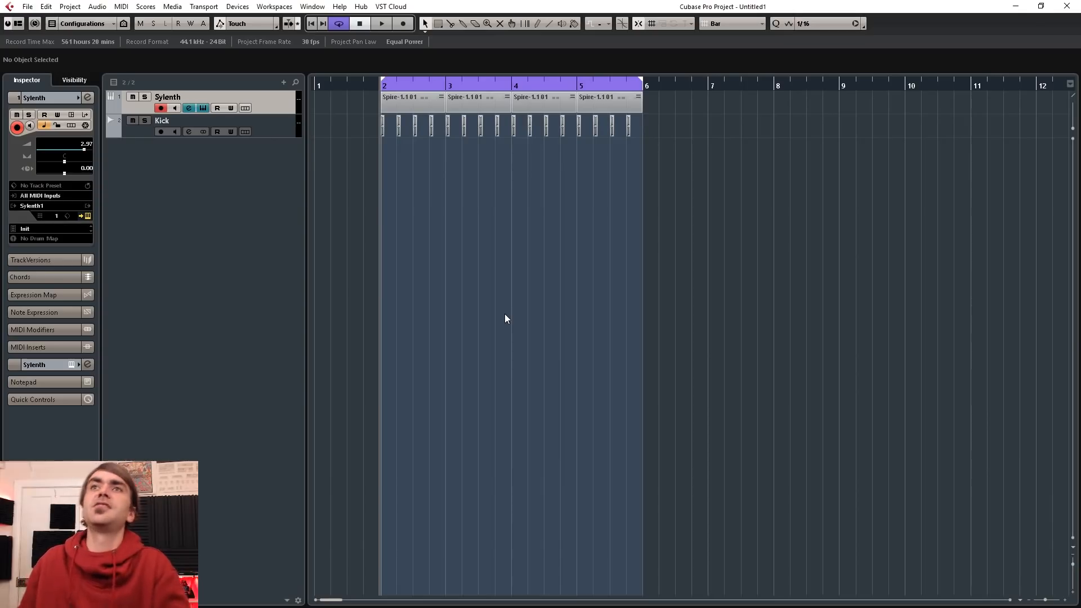
Step: Add a Sylenth1 instrument track to the project and clear its preset to the Init patch
right_click(249, 223)
left_click(265, 241)
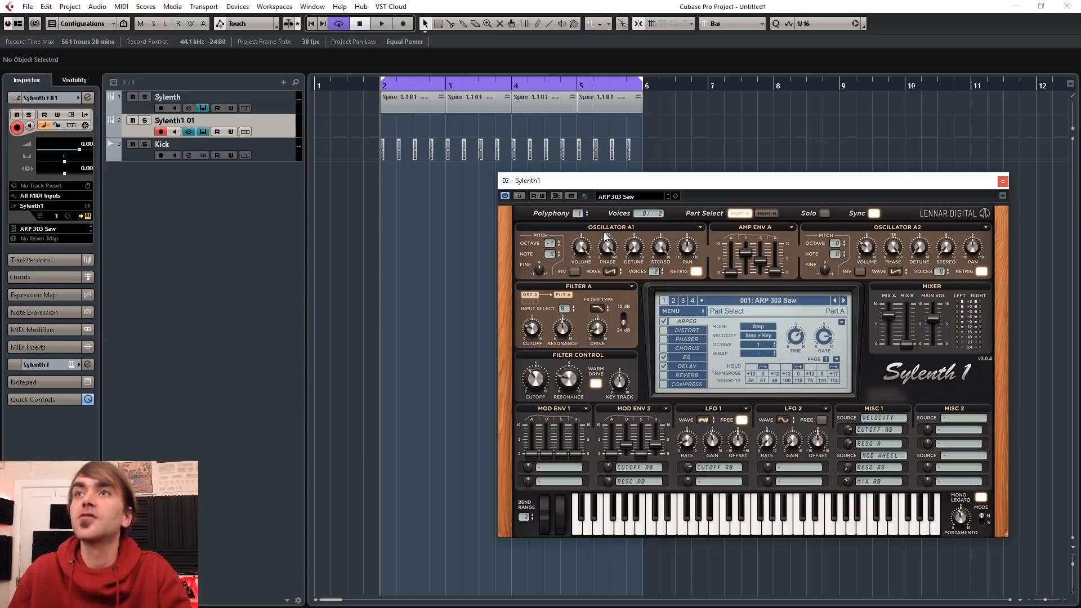
left_click(688, 311)
mouse_move(680, 326)
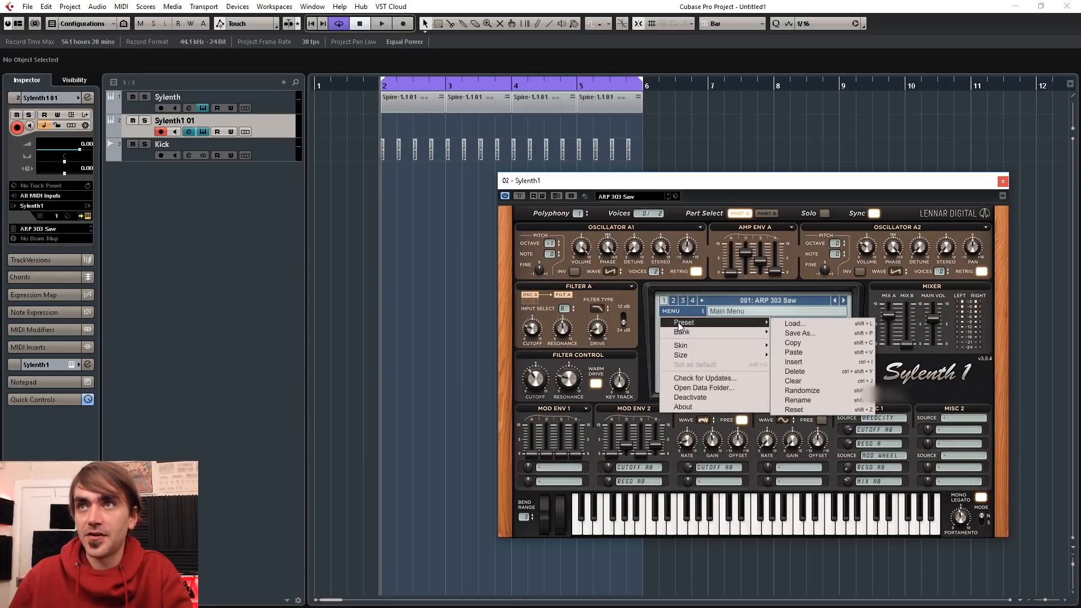
left_click(794, 381)
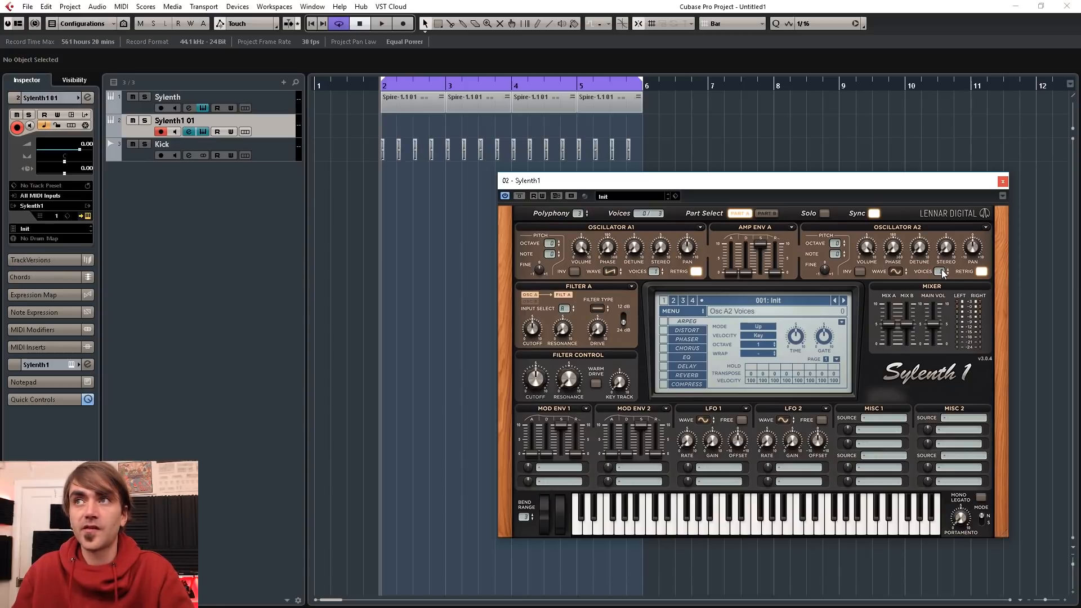
Step: Give oscillator A2 one inverted sine voice and toggle the voice off and on to compare the low end
left_click_drag(943, 273, 946, 266)
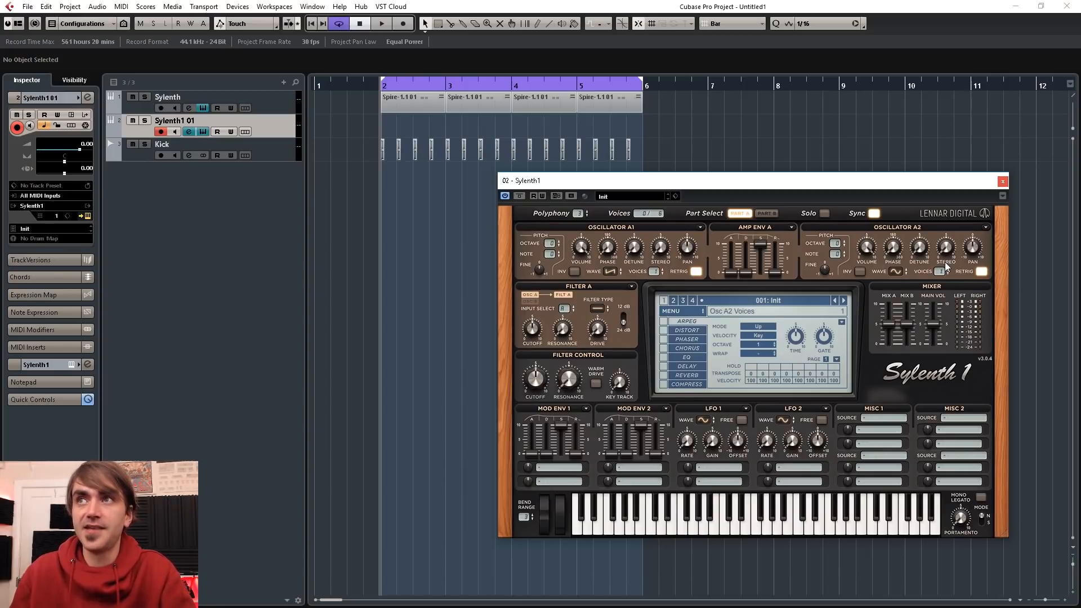
left_click(860, 272)
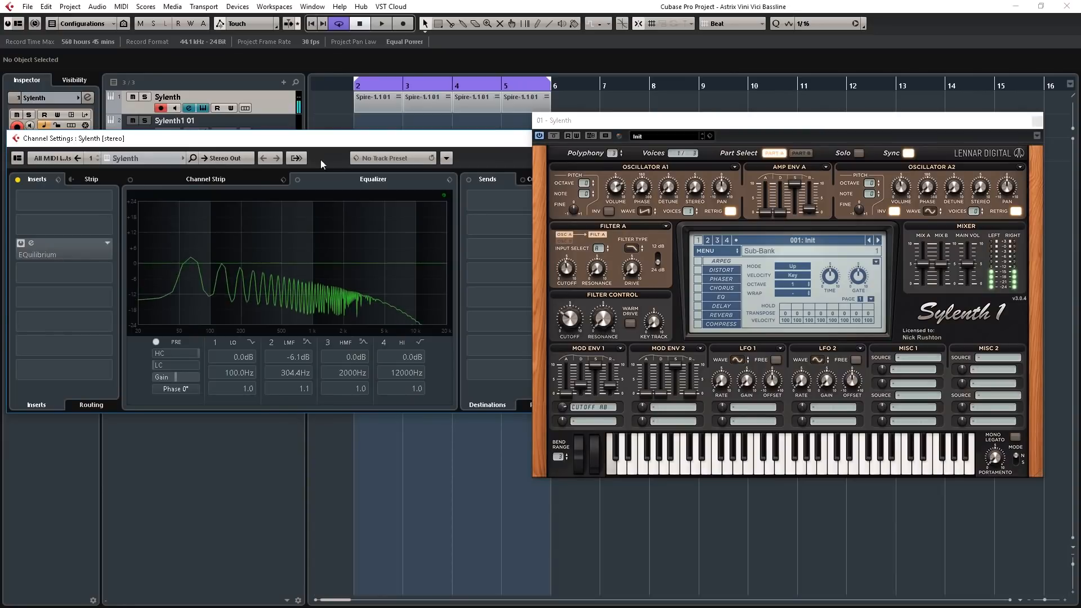
left_click(981, 209)
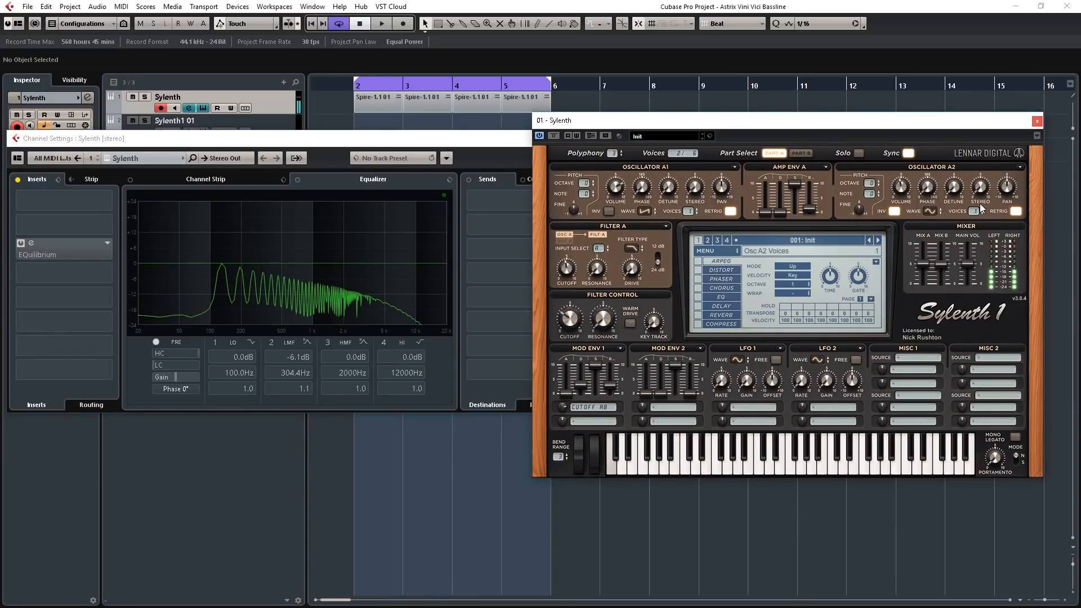
left_click_drag(974, 212, 973, 219)
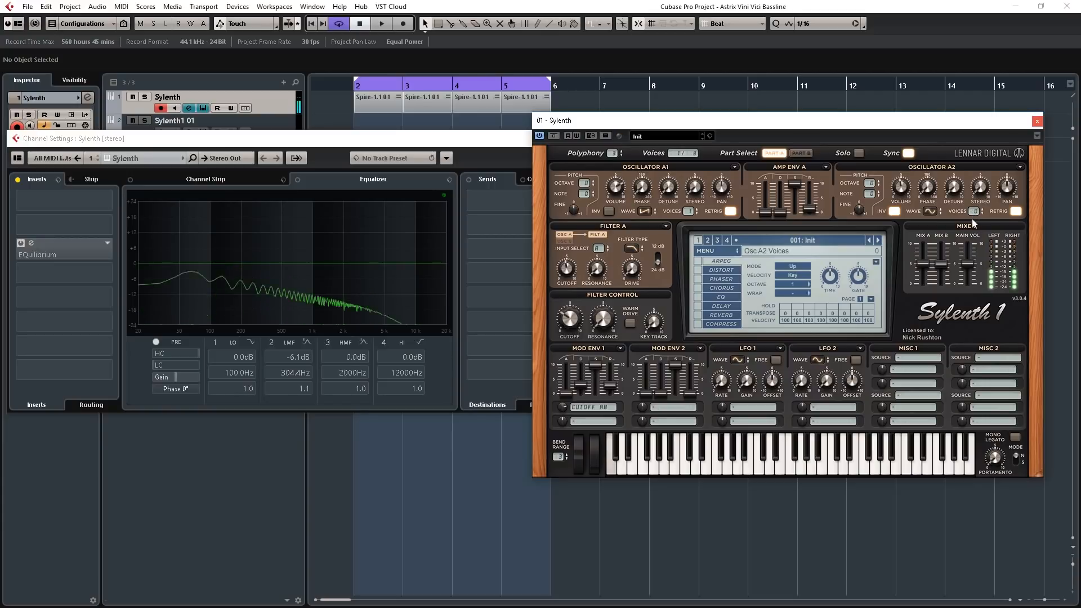
left_click(981, 209)
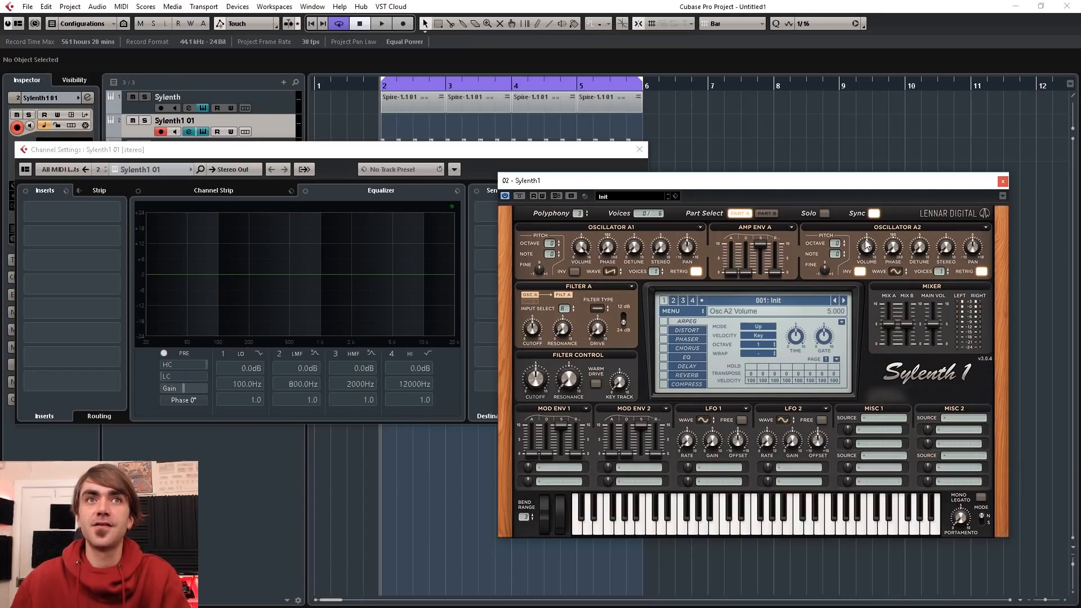
Step: In part B, set oscillator B1 to one sine voice and its note to +3
left_click(766, 213)
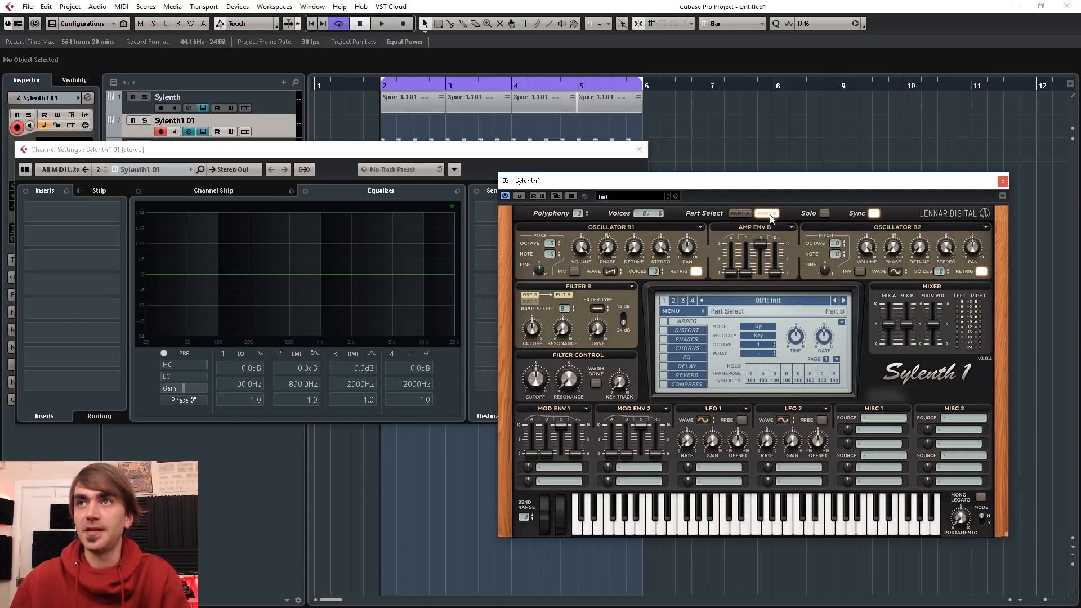
left_click(611, 272)
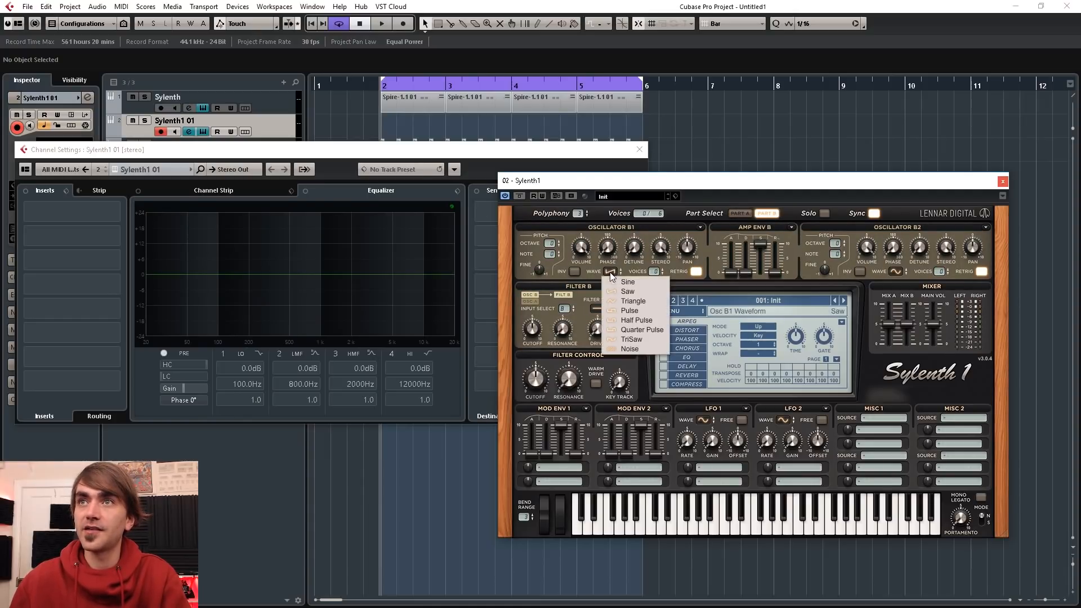
left_click(626, 283)
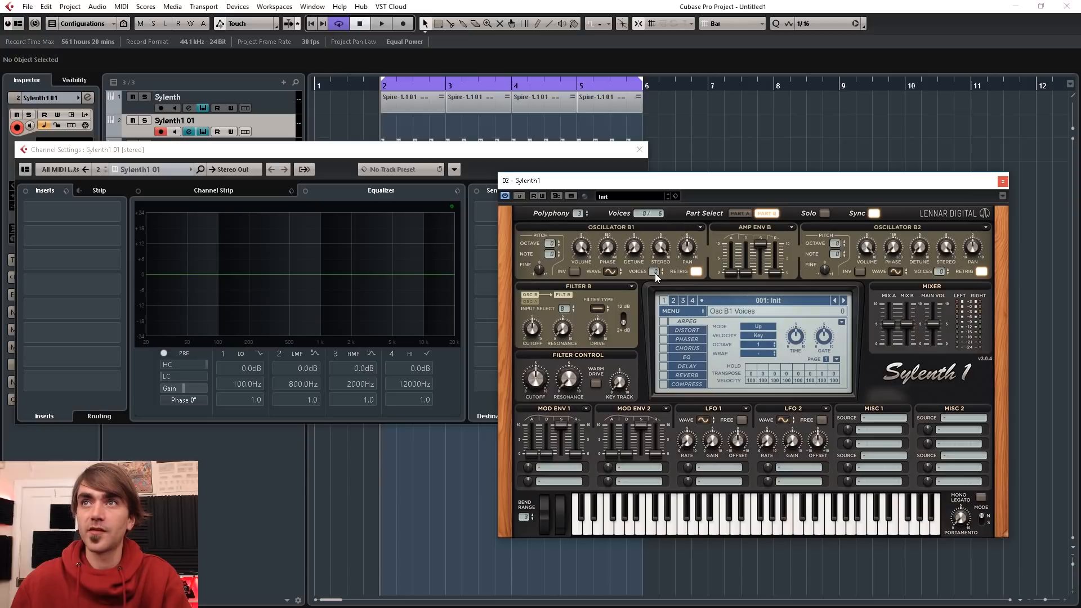
left_click(662, 269)
left_click(558, 252)
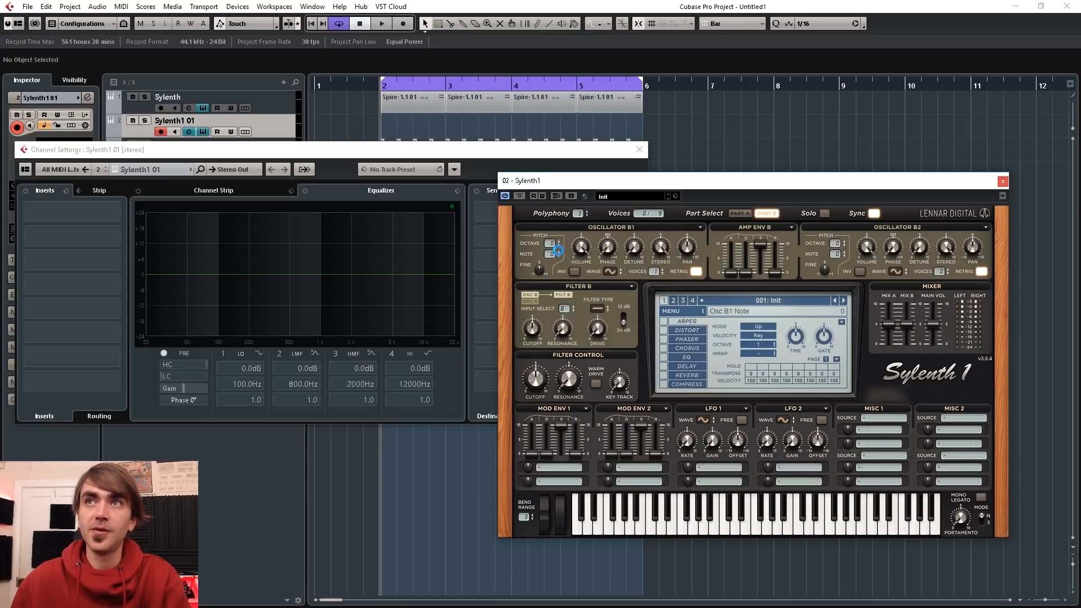
left_click(558, 252)
left_click_drag(564, 243, 556, 256)
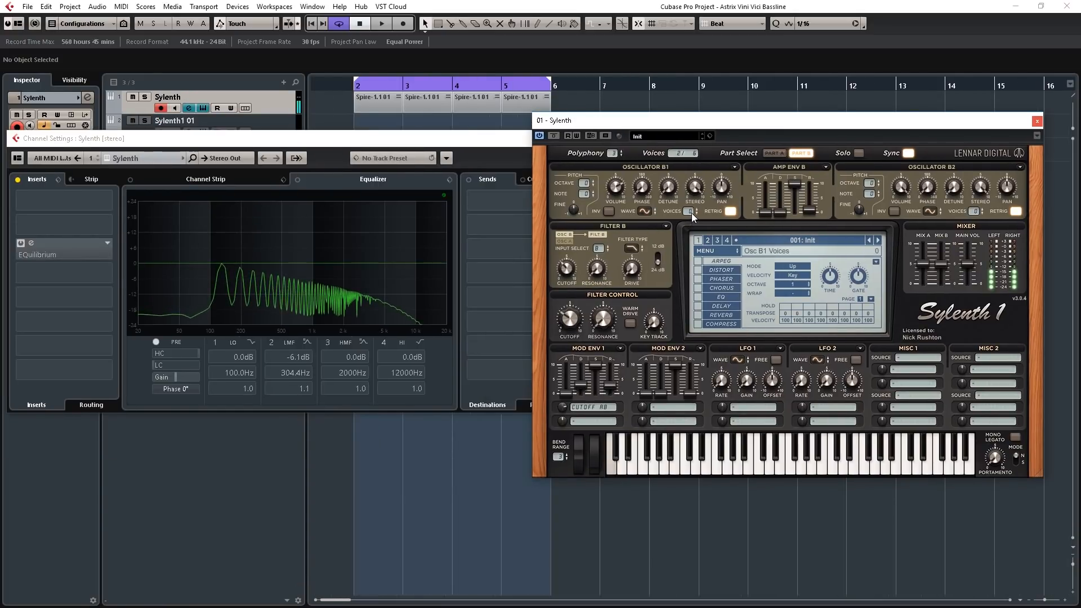
Step: Compare the bass spectrum with oscillator B1's voice off and on and with its note shifted, including to -3
mouse_move(692, 213)
left_mouse_down()
mouse_move(694, 203)
mouse_move(696, 219)
left_mouse_up()
left_click_drag(691, 213, 696, 204)
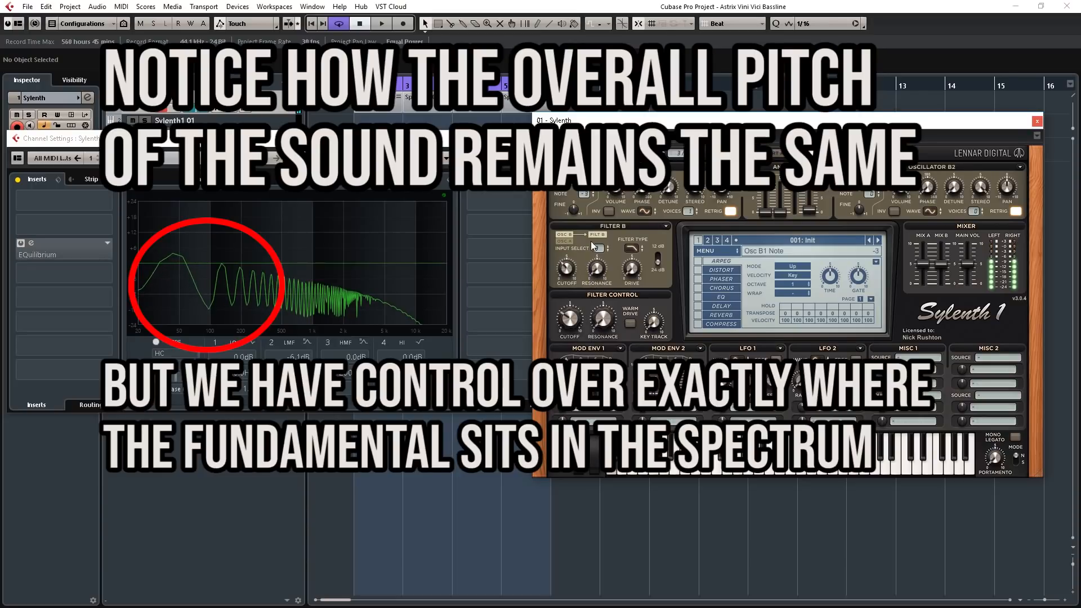
left_click_drag(591, 242, 615, 120)
mouse_move(617, 192)
left_mouse_down()
mouse_move(615, 295)
mouse_move(626, 151)
mouse_move(624, 211)
left_mouse_up()
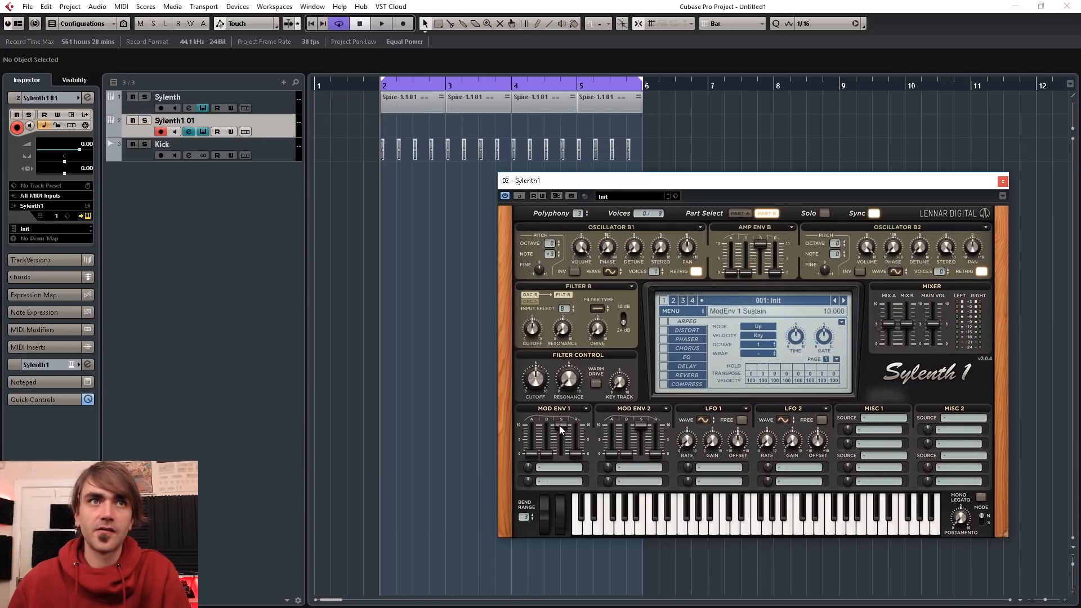
Step: Set Mod Env 1 to minimum sustain and a decay of about 2.18, and route it to Cutoff AB with an amount of 5.8
left_click_drag(560, 425, 555, 541)
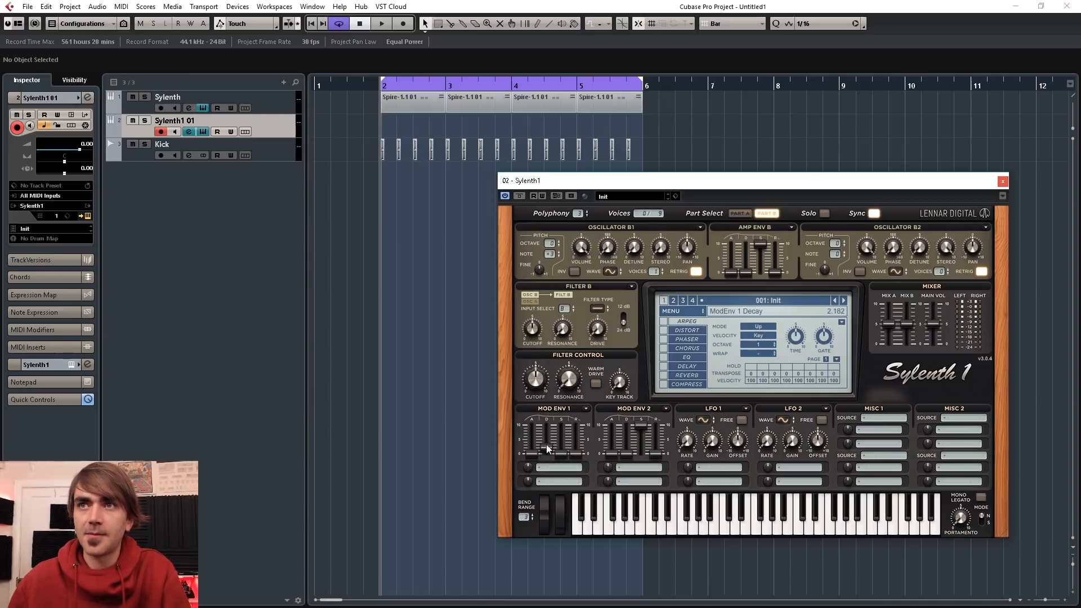
left_click(546, 466)
left_click(644, 361)
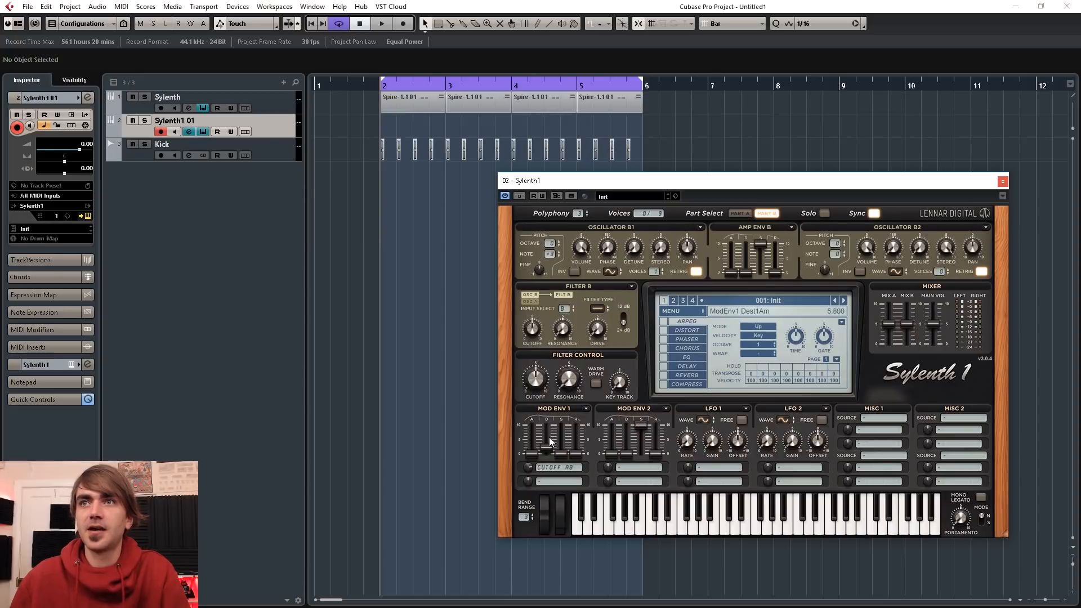
Step: Set filters A and B to low-pass, giving filter B a 24 dB slope and a cutoff of about 4.27
left_click(597, 309)
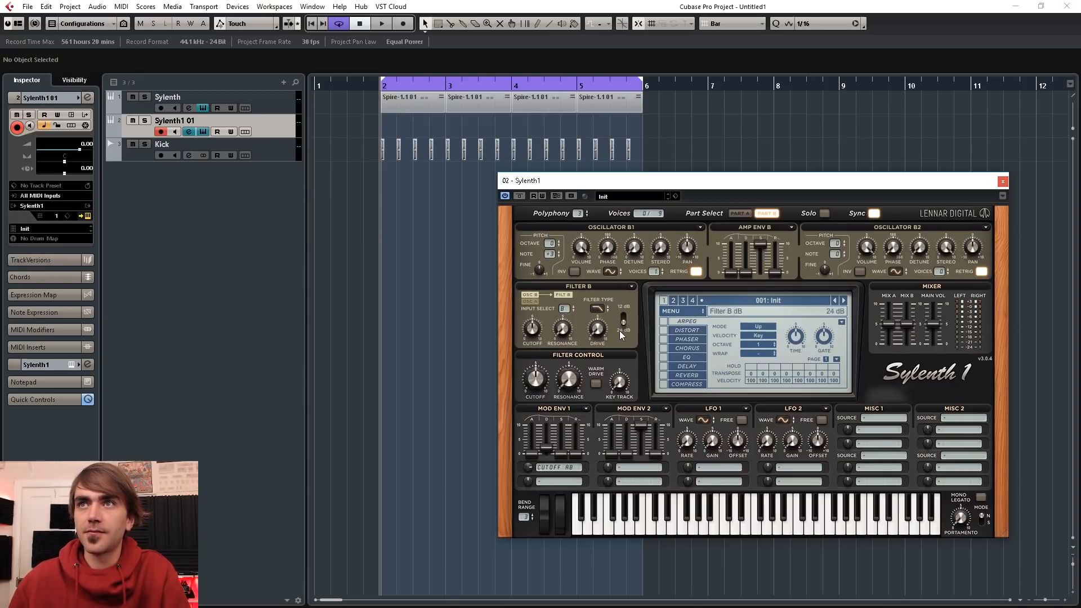
left_click(740, 214)
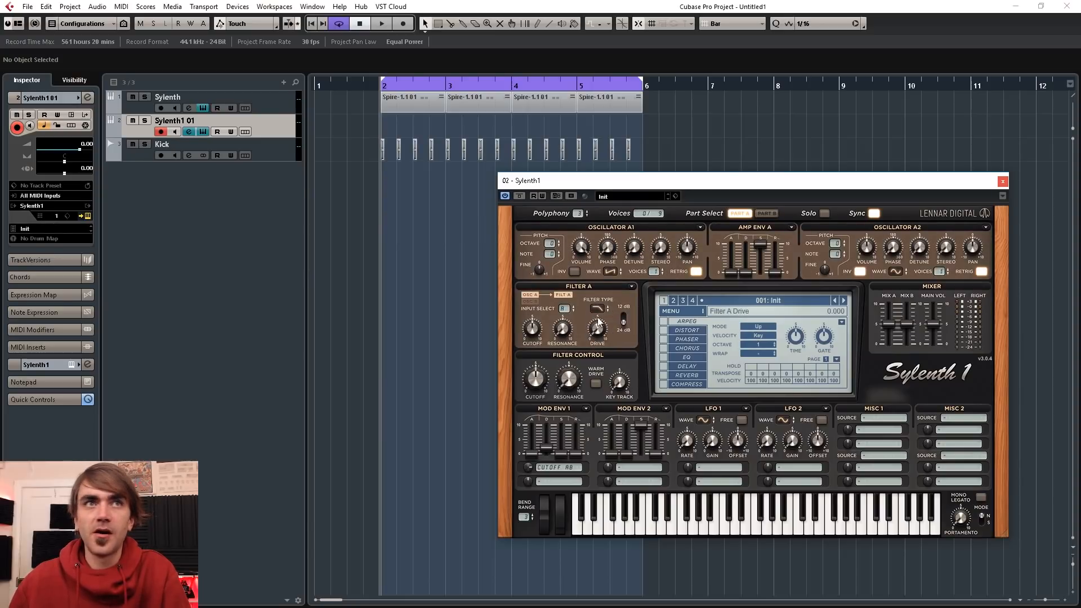
left_click(767, 214)
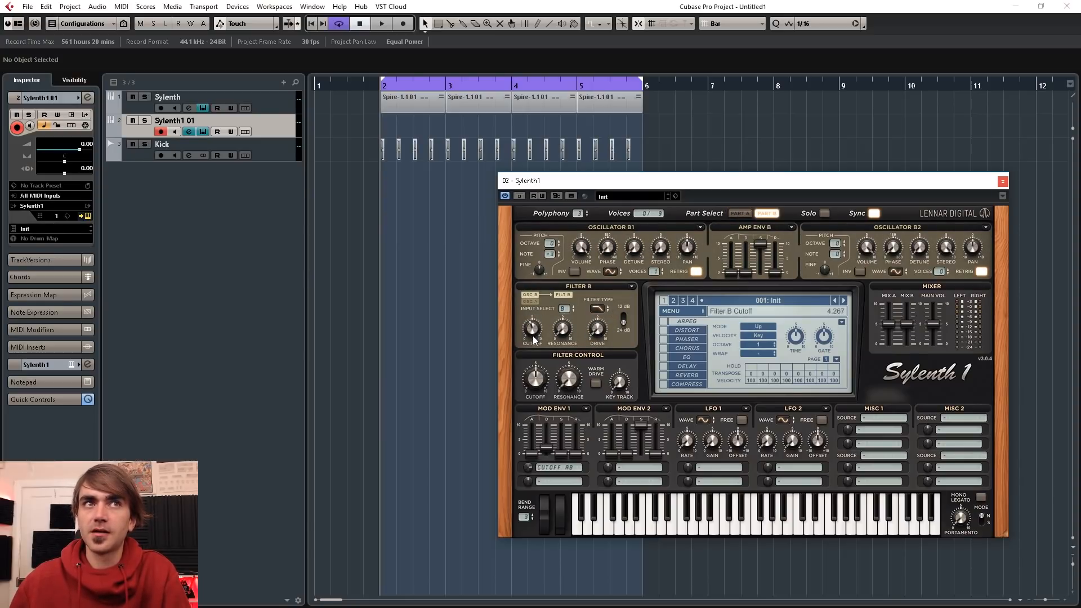
left_click(740, 213)
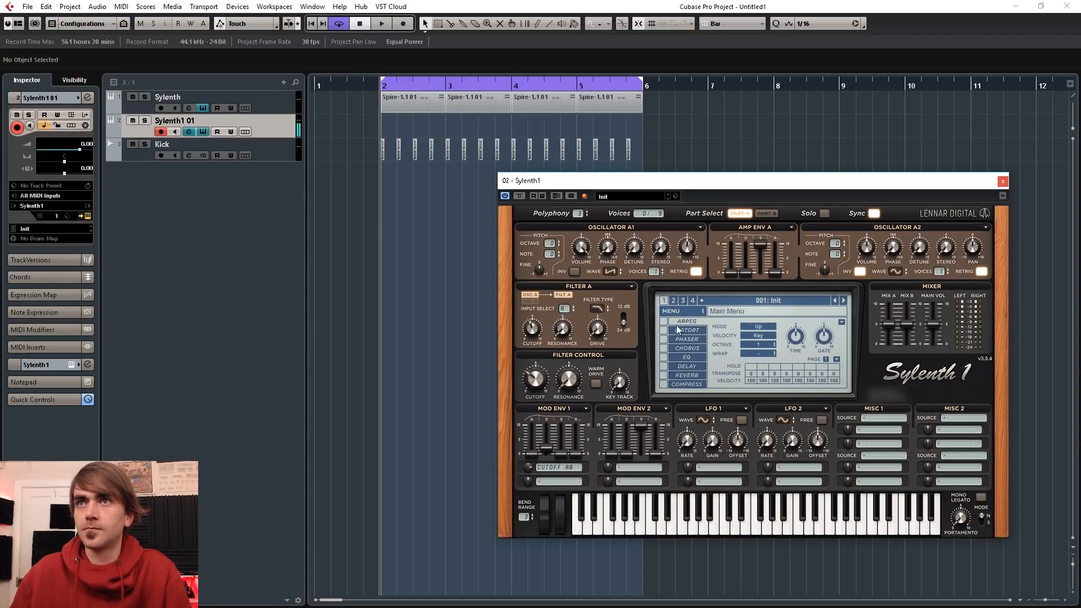
Step: Shape amp envelope B with a longer decay, a sustain of 3 and a release of 0.1
left_click(767, 213)
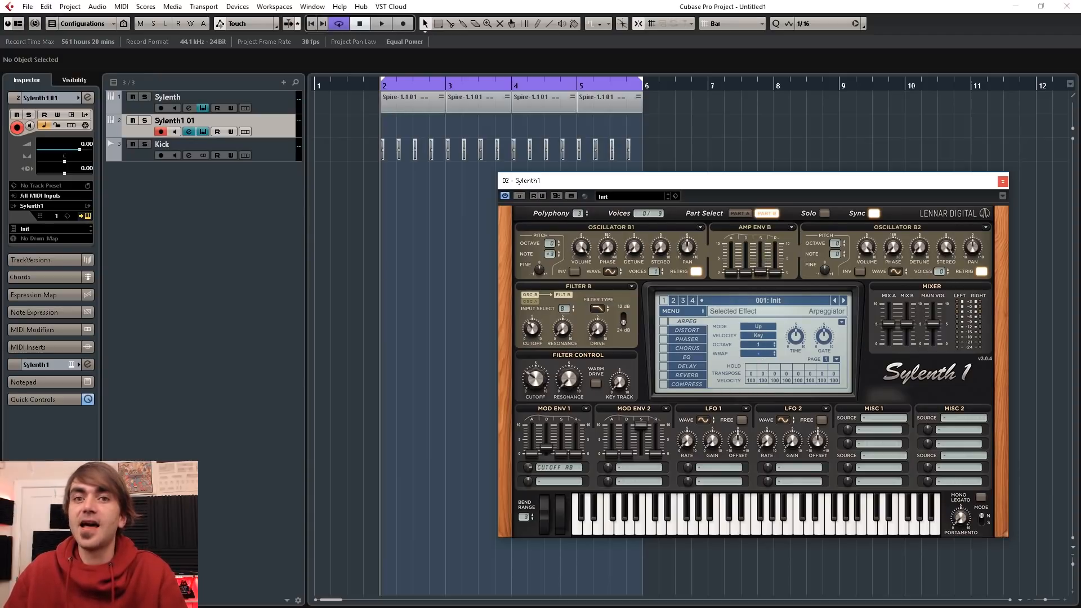
left_click_drag(760, 273, 766, 253)
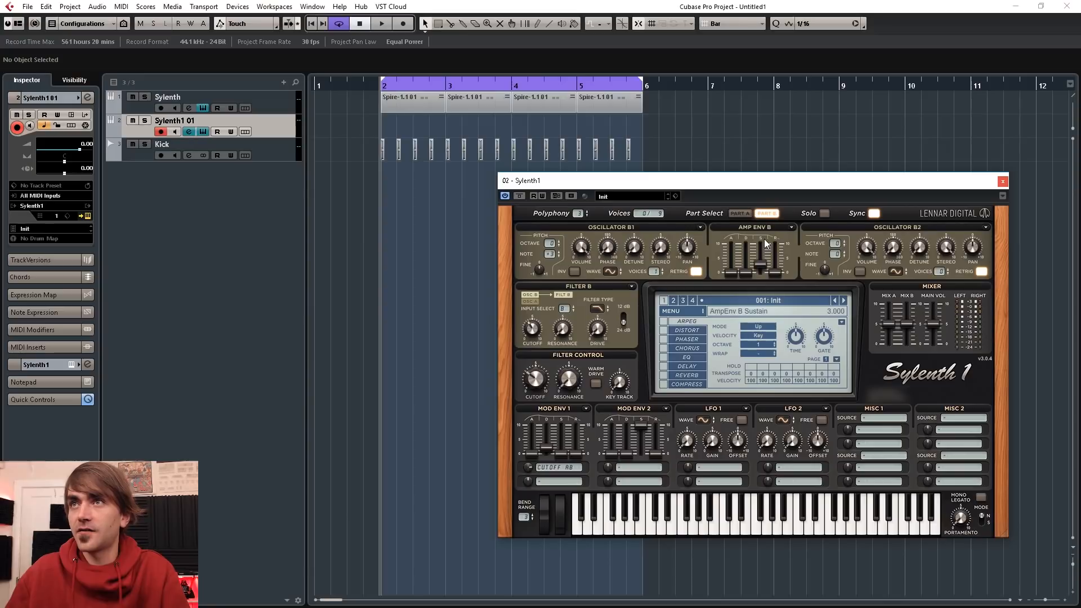
mouse_move(750, 197)
left_mouse_down()
mouse_move(753, 183)
mouse_move(752, 193)
left_mouse_up()
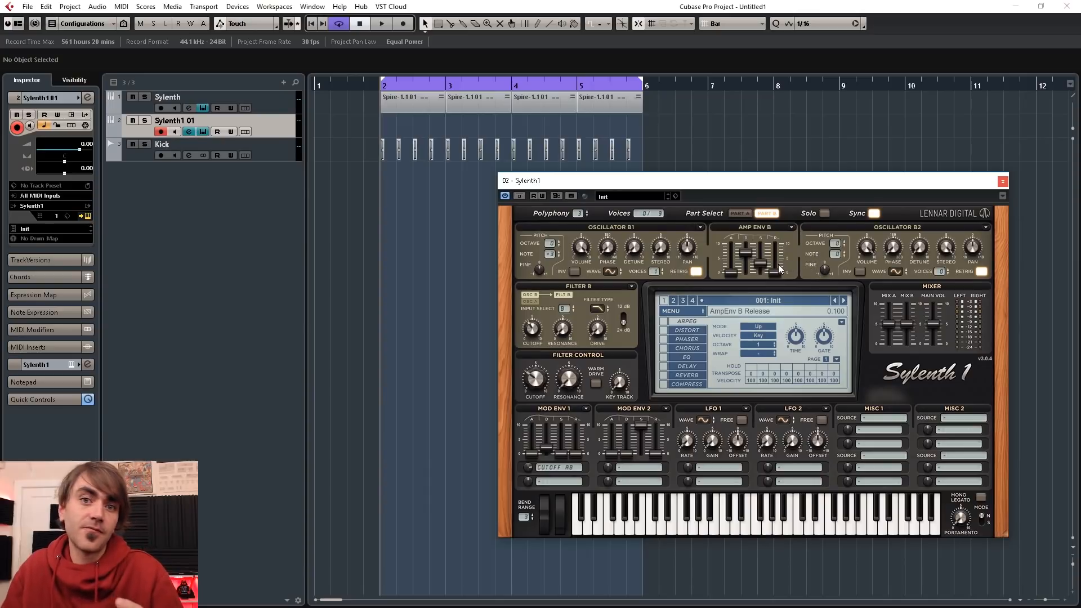
Step: Set Mod Env 1's decay to about 3.36 and oscillator B1's volume to about 6.53
left_click(742, 214)
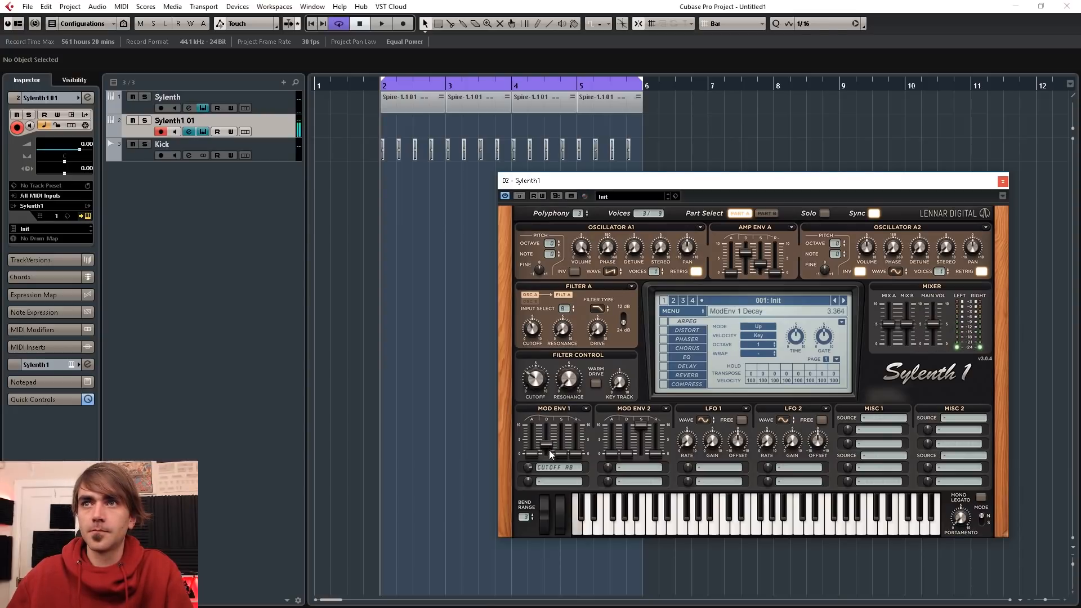
left_click(767, 213)
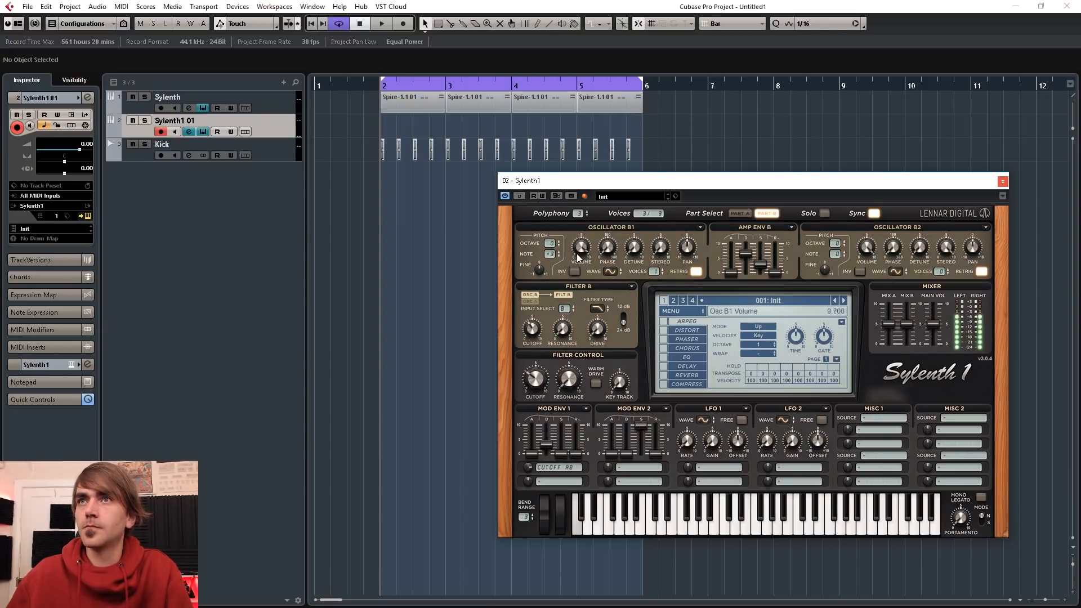
left_click_drag(584, 245, 584, 246)
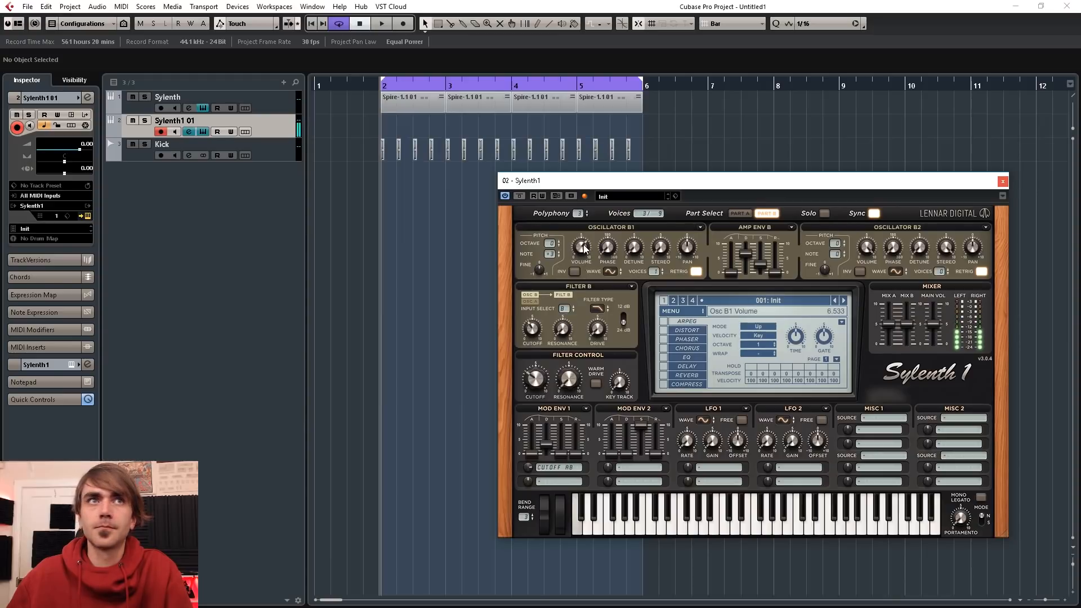
Step: Compare the sound of the original Sylenth track with the new Sylenth1 01 track
left_click(285, 105)
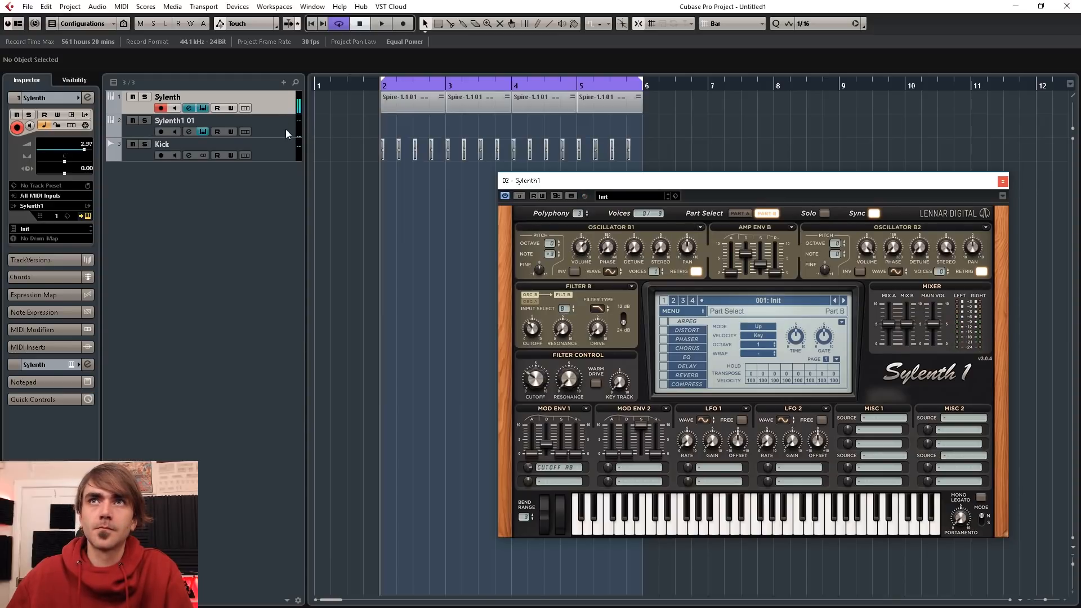
left_click(283, 126)
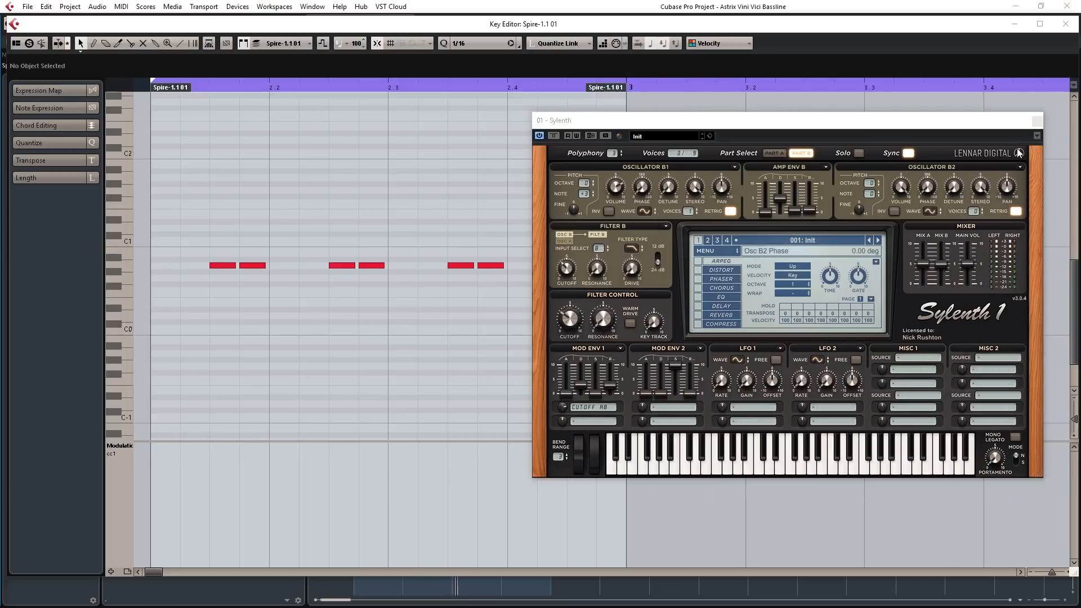
Step: Close the Key Editor and listen to the bassline together with the kick
left_click(1066, 24)
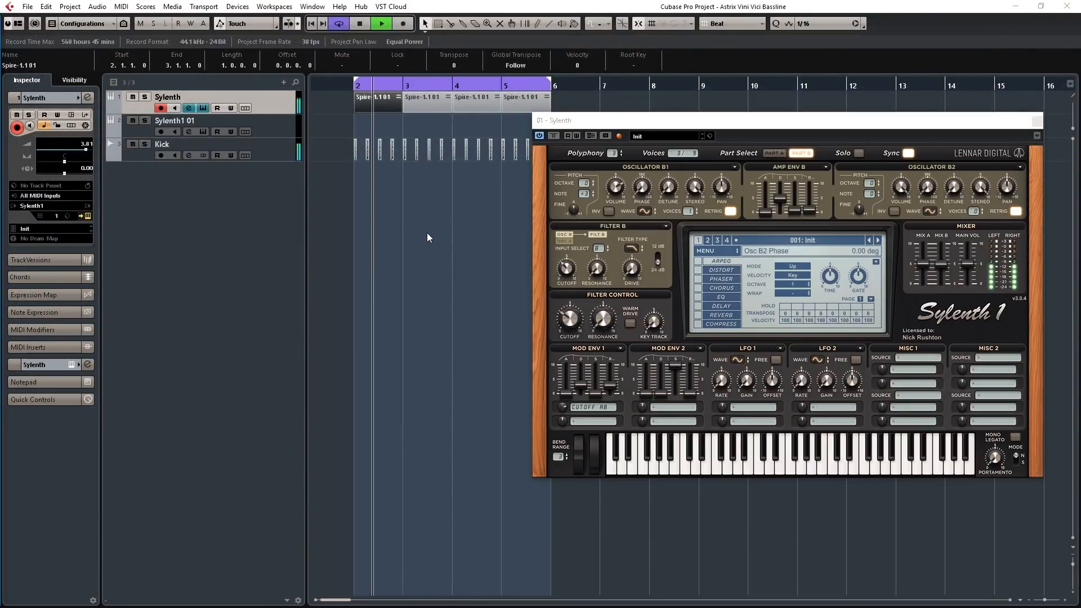
key("space")
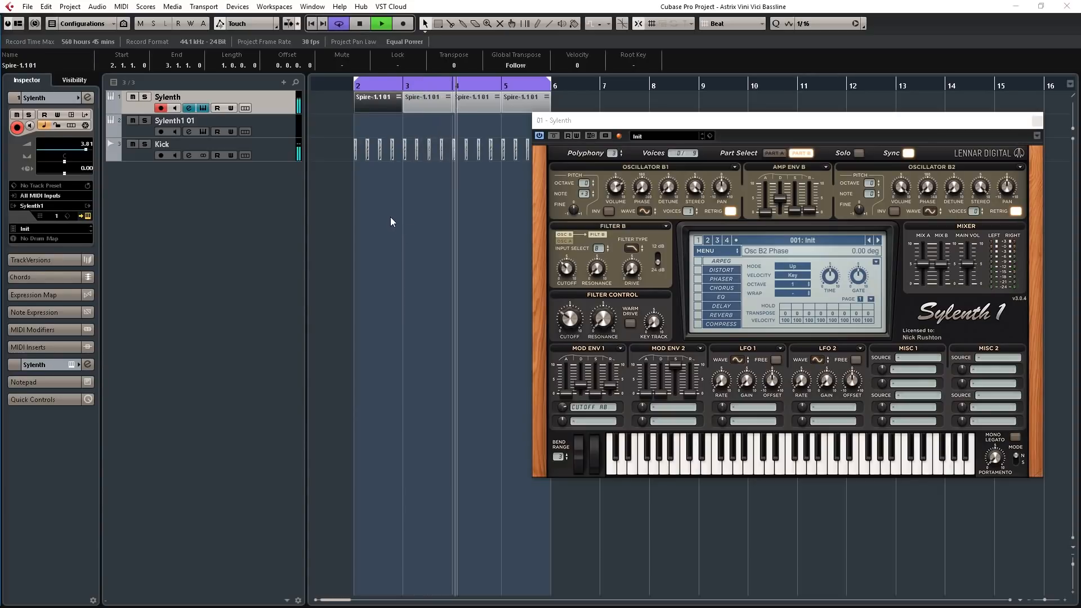
key("space")
Step: Open the first bassline part in the Key Editor, play its 1/8 triplet pattern and close the editor
key("Return")
key("space")
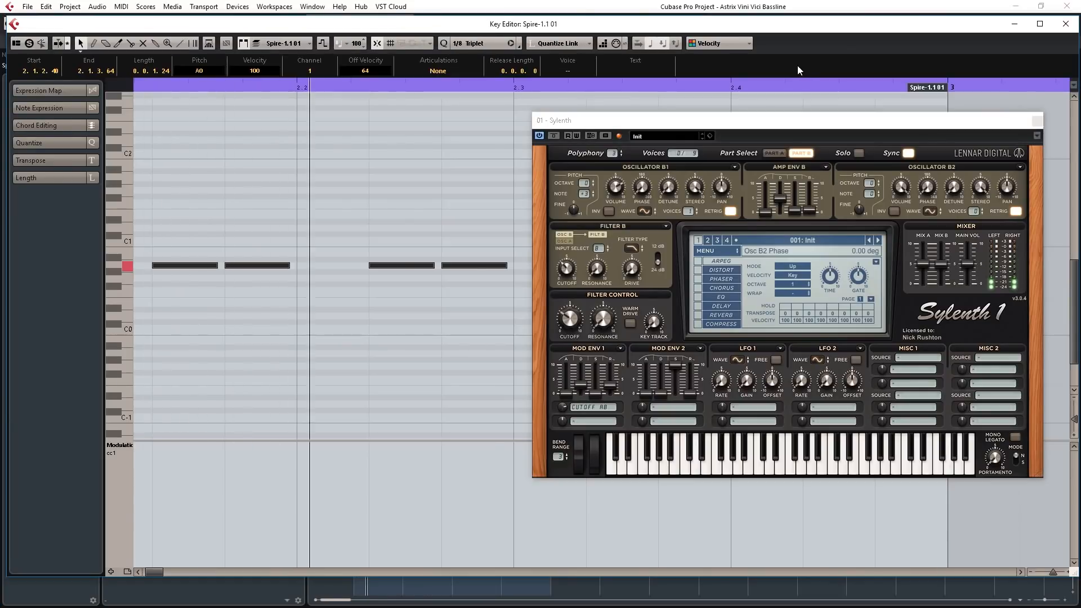
left_click(1066, 24)
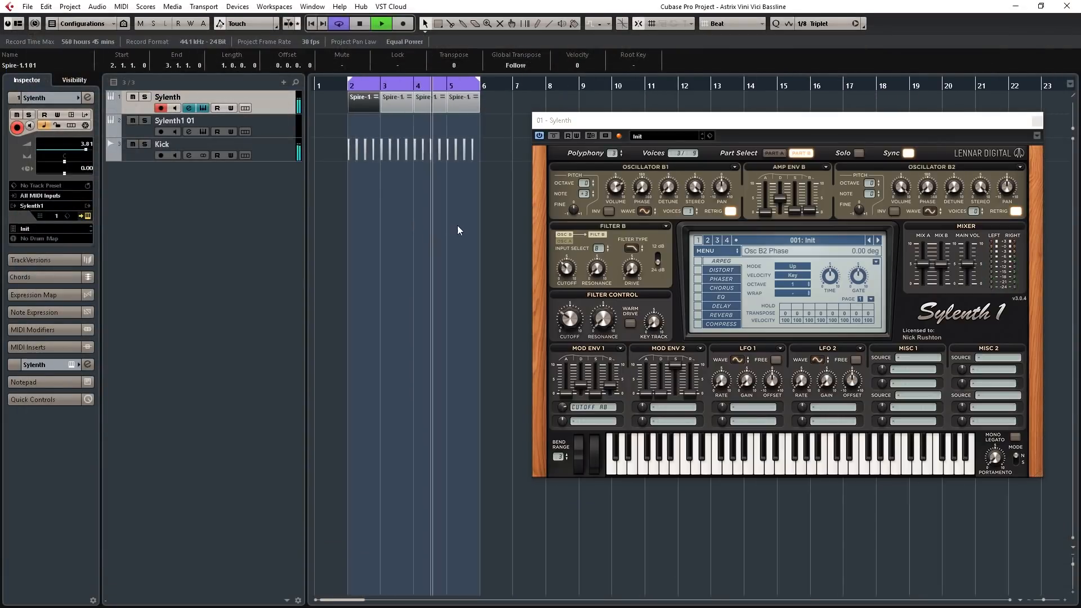